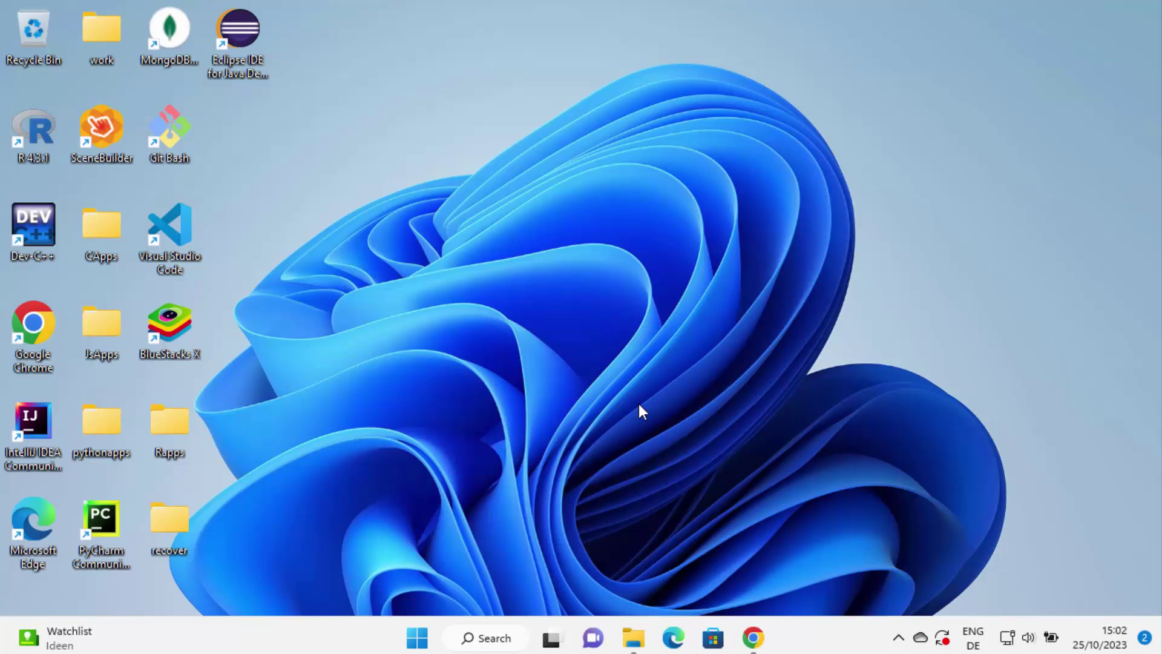
- Search Windows for 'con' and open Control Panel from the best match
{"action": "left_click", "coordinate": [491, 641]}
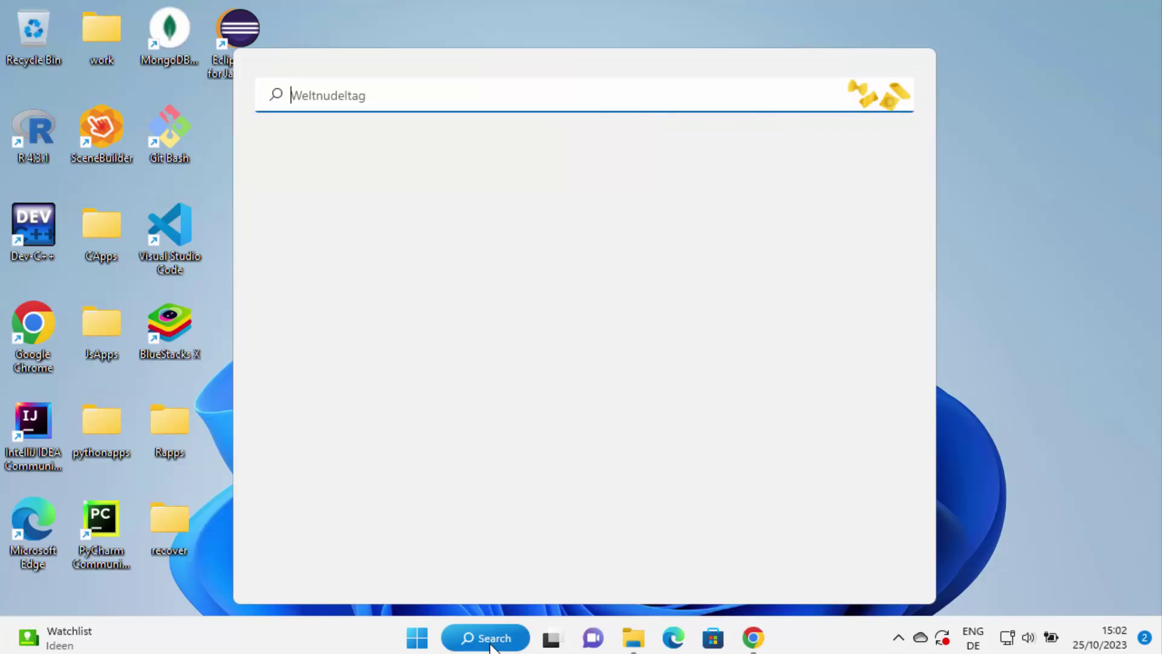
{"action": "type", "text": "con"}
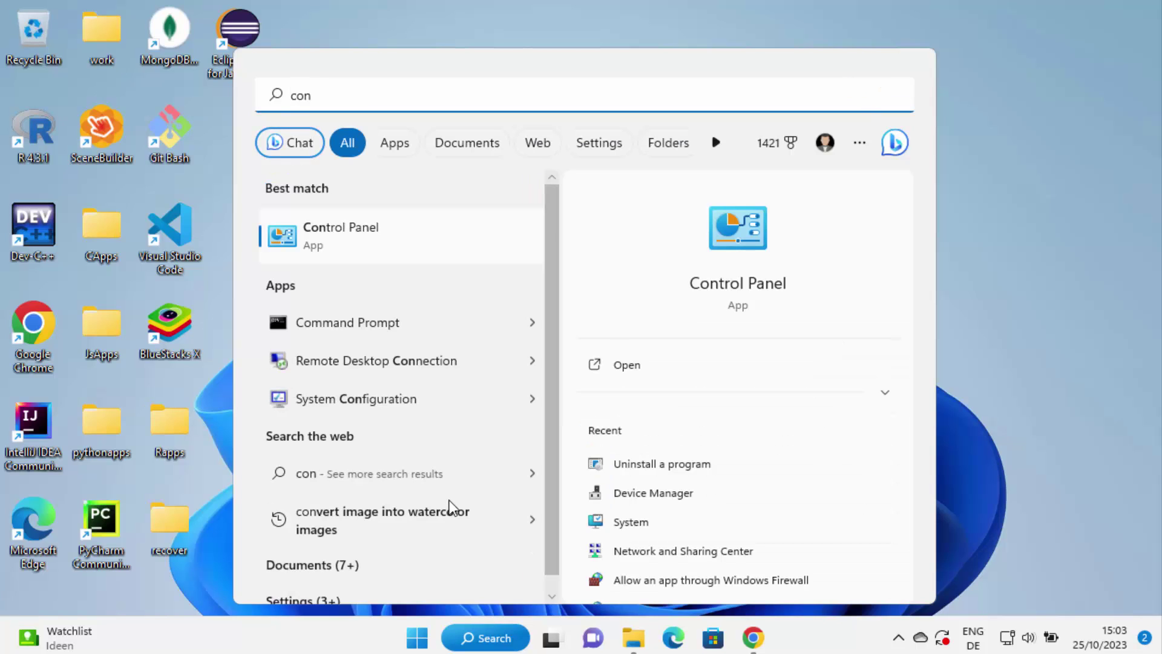
{"action": "left_click", "coordinate": [419, 241]}
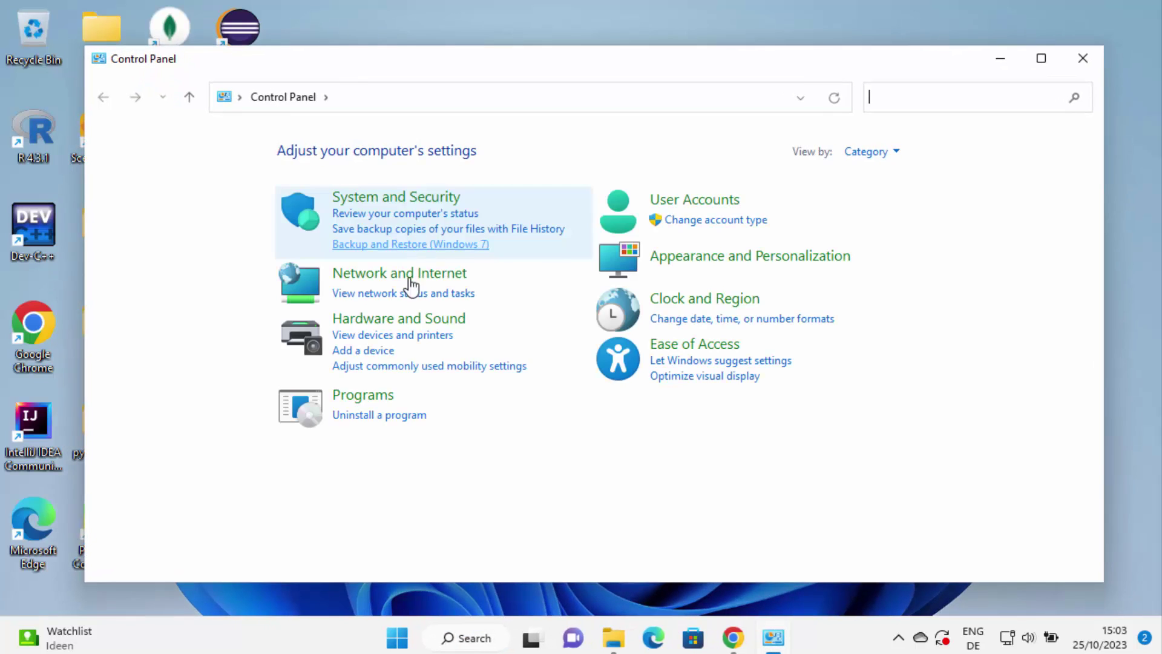
- Browse the Programs and Features list for Eclipse, then close the window
{"action": "left_click", "coordinate": [368, 417]}
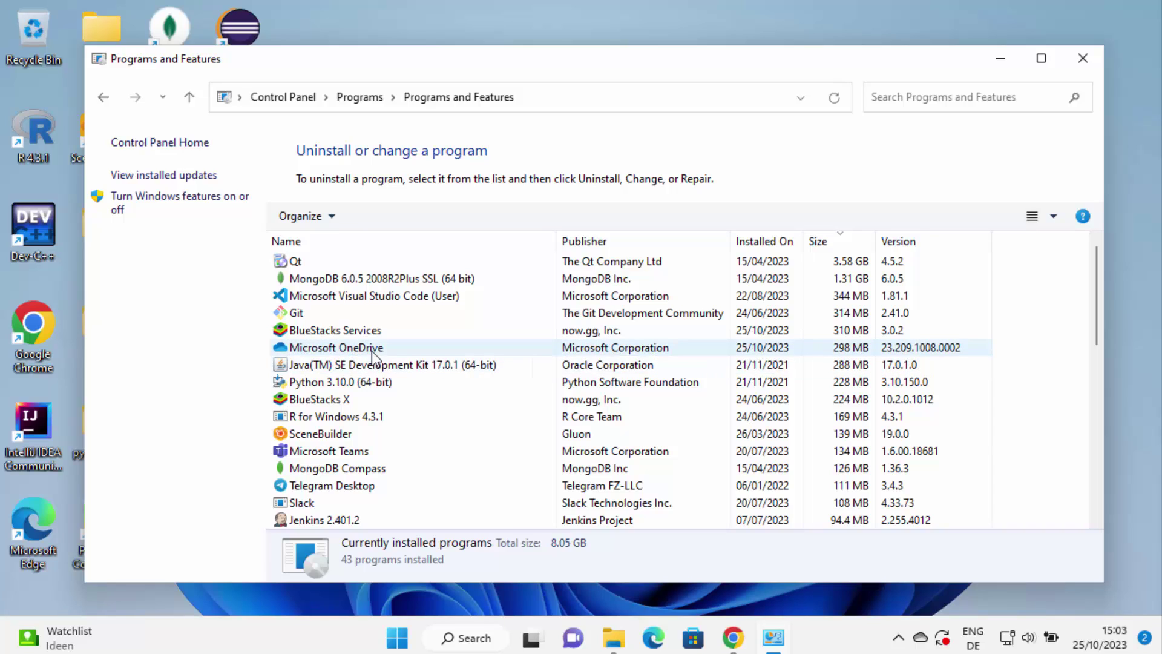
{"action": "left_click", "coordinate": [367, 333]}
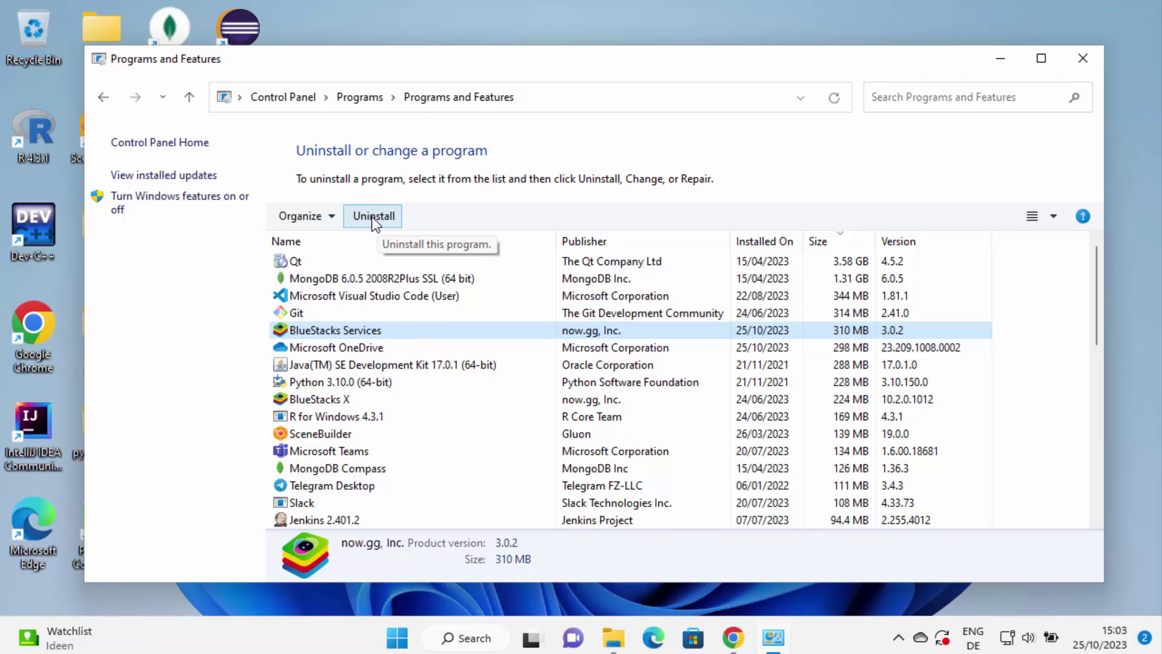
{"action": "scroll", "coordinate": [421, 321], "scroll_direction": "down", "scroll_amount": 9}
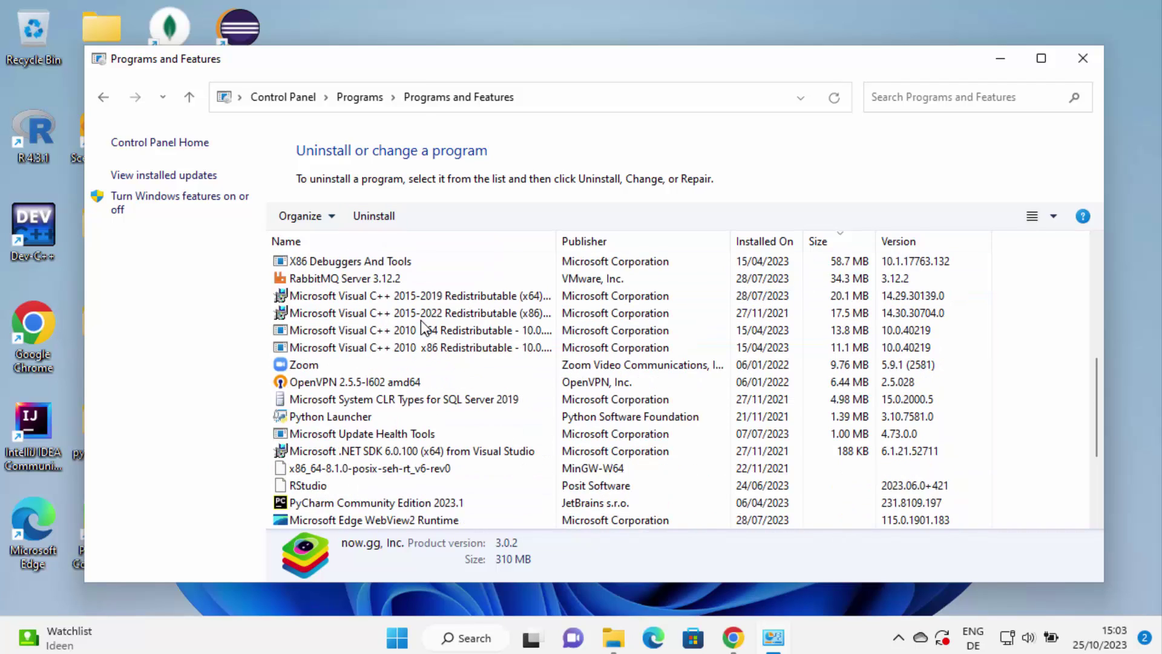
{"action": "scroll", "coordinate": [426, 364], "scroll_direction": "up", "scroll_amount": 9}
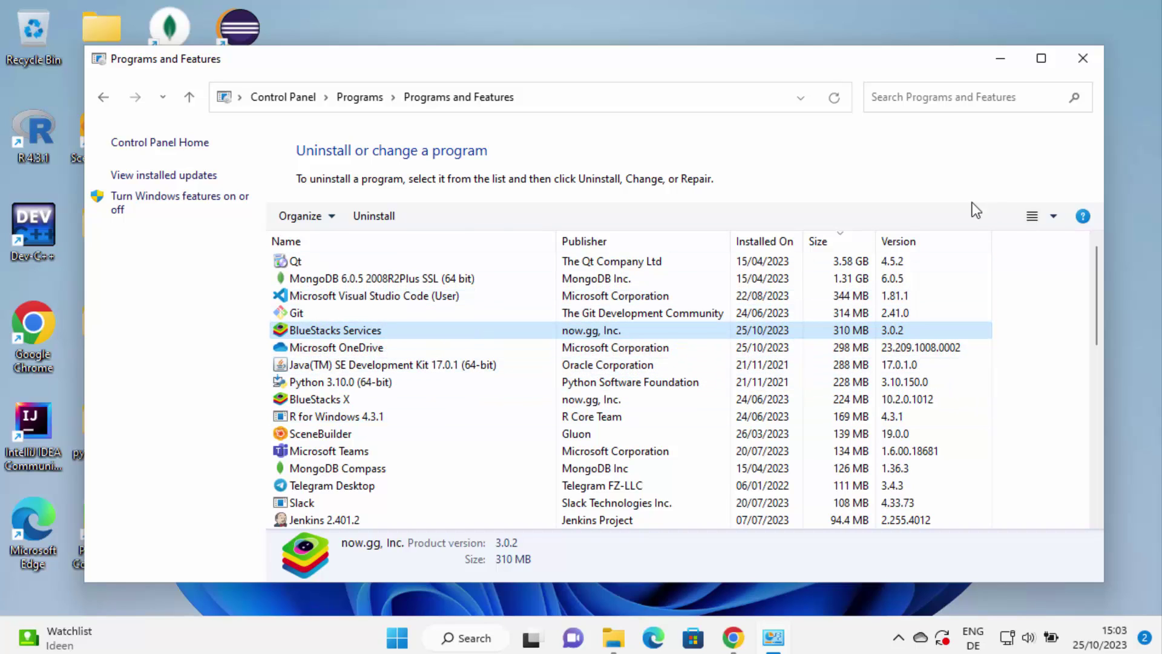
{"action": "left_click", "coordinate": [1083, 58]}
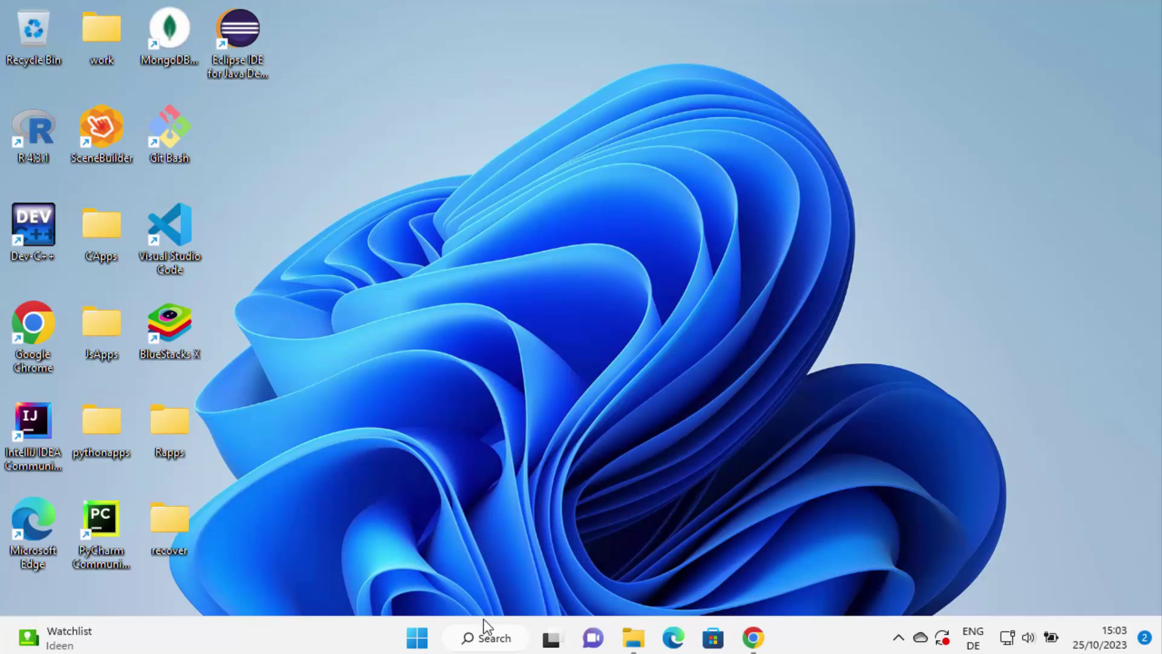
{"action": "left_click", "coordinate": [491, 639]}
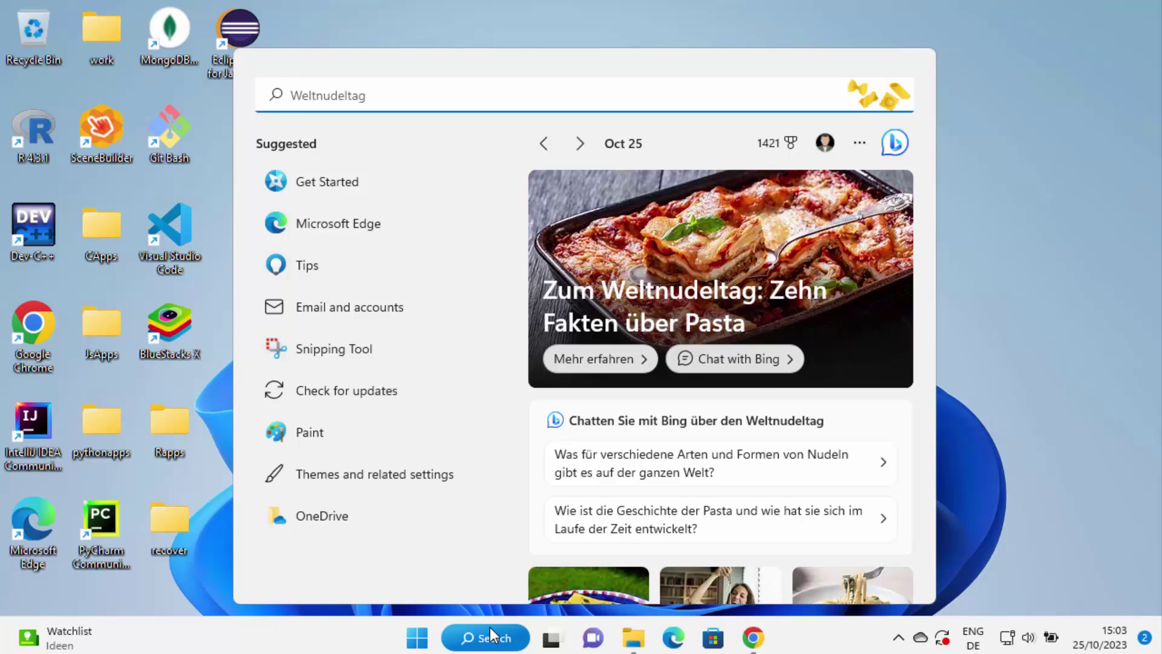
{"action": "type", "text": "ec"}
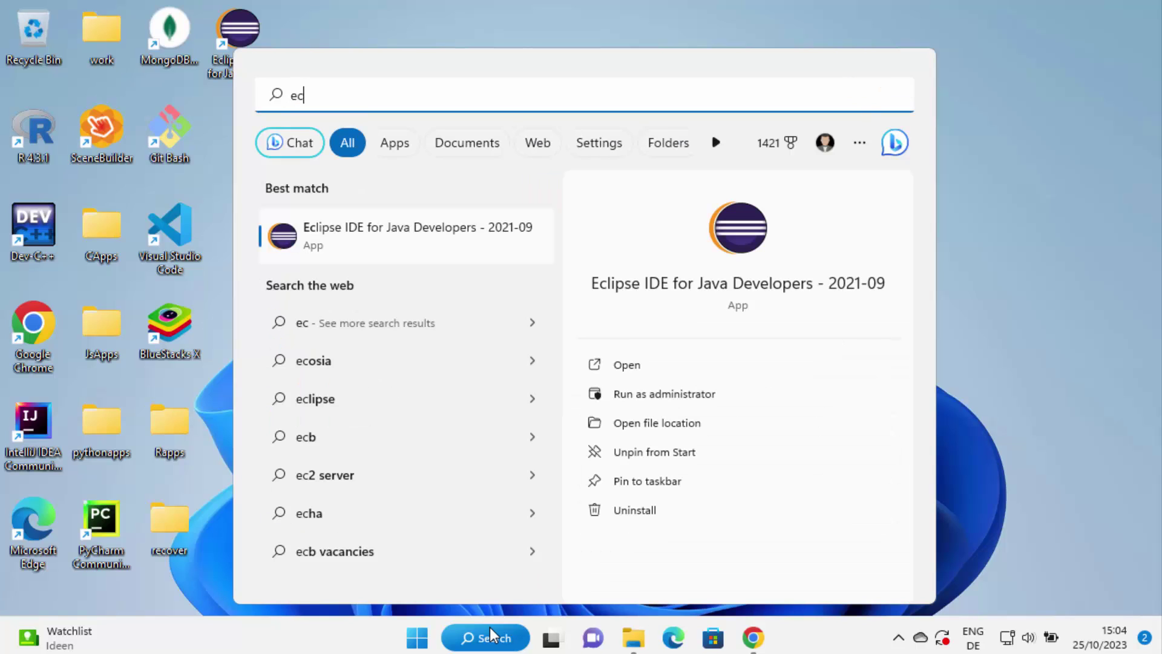
{"action": "type", "text": "lip"}
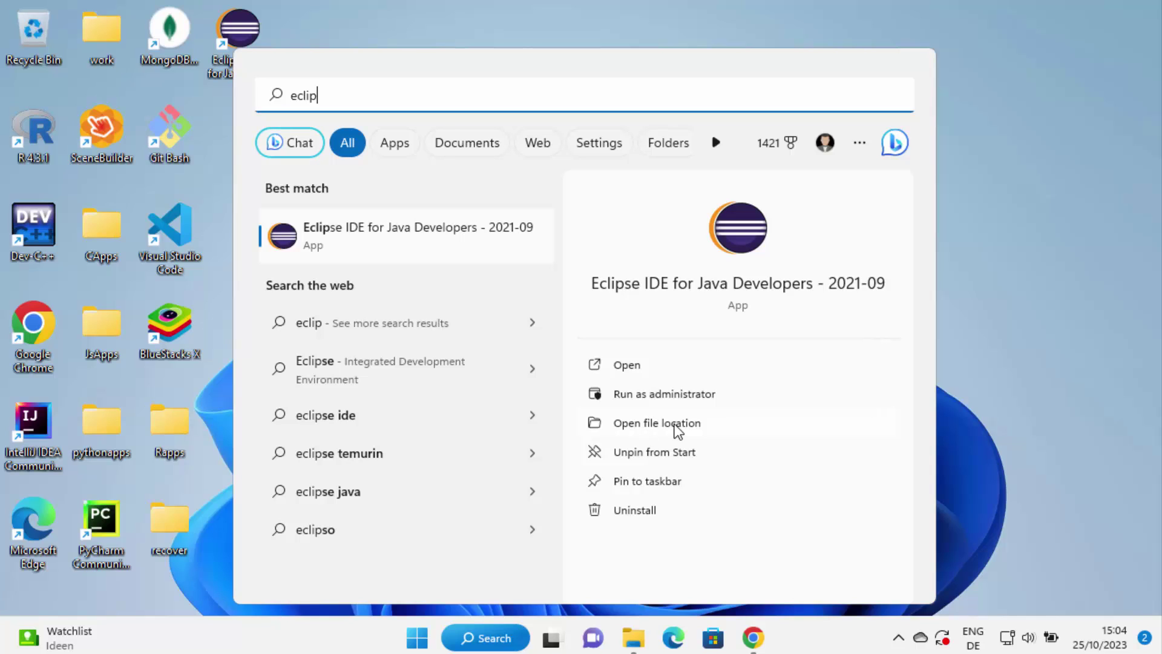
{"action": "left_click", "coordinate": [465, 240]}
{"action": "right_click", "coordinate": [465, 240]}
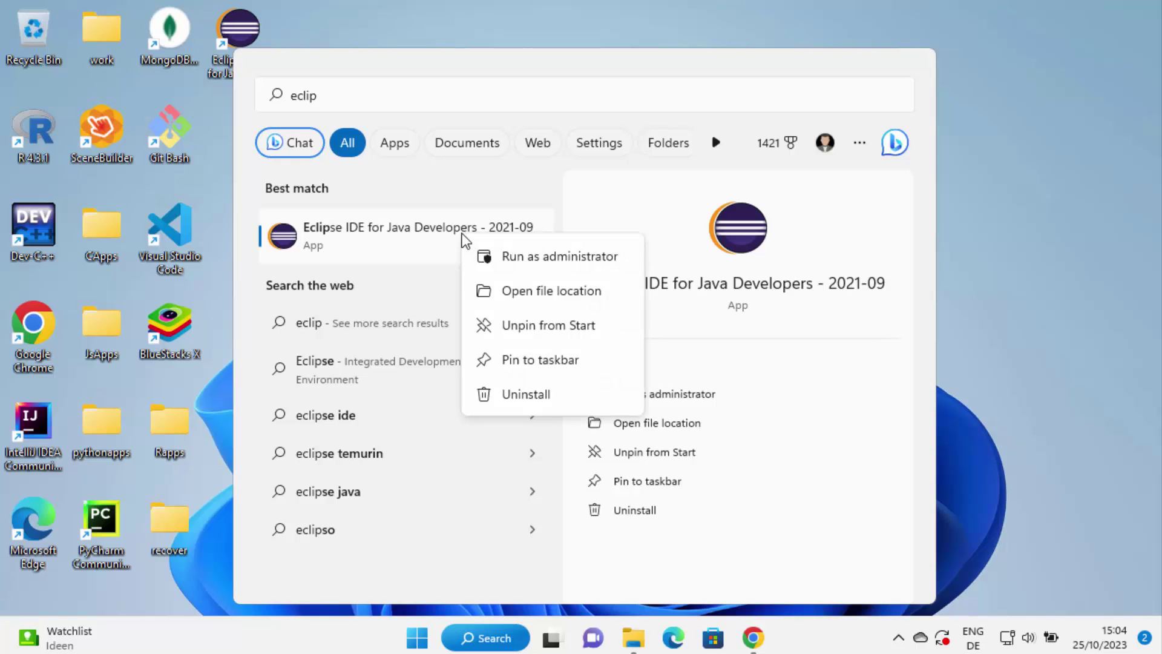
{"action": "key", "text": "Escape"}
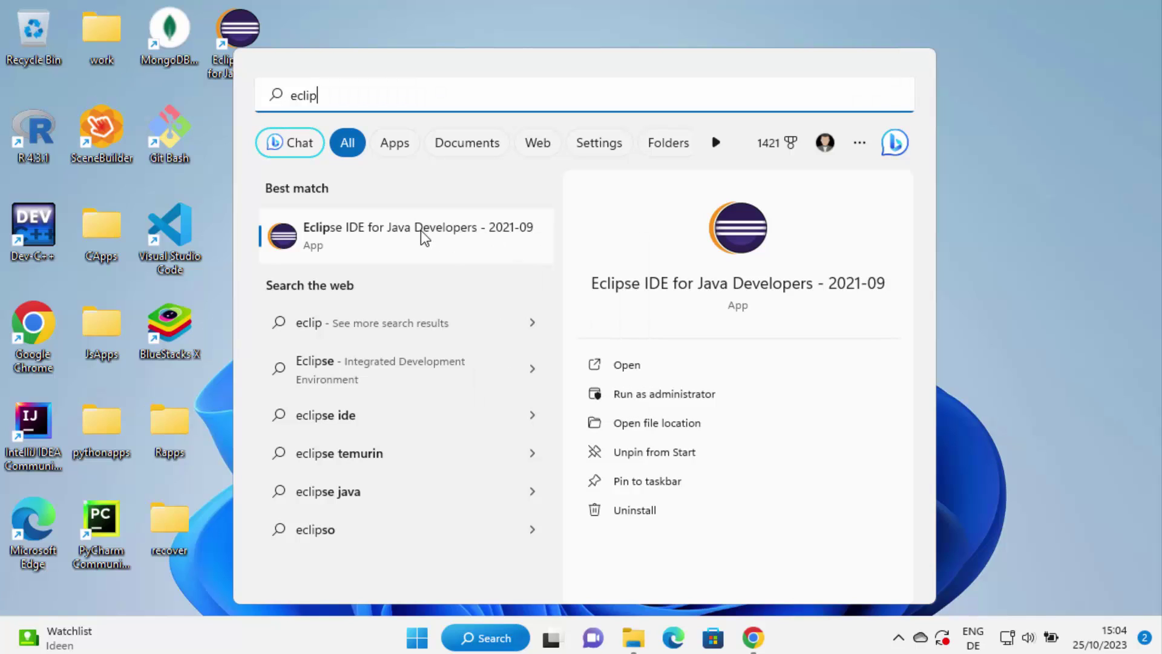
{"action": "right_click", "coordinate": [423, 236]}
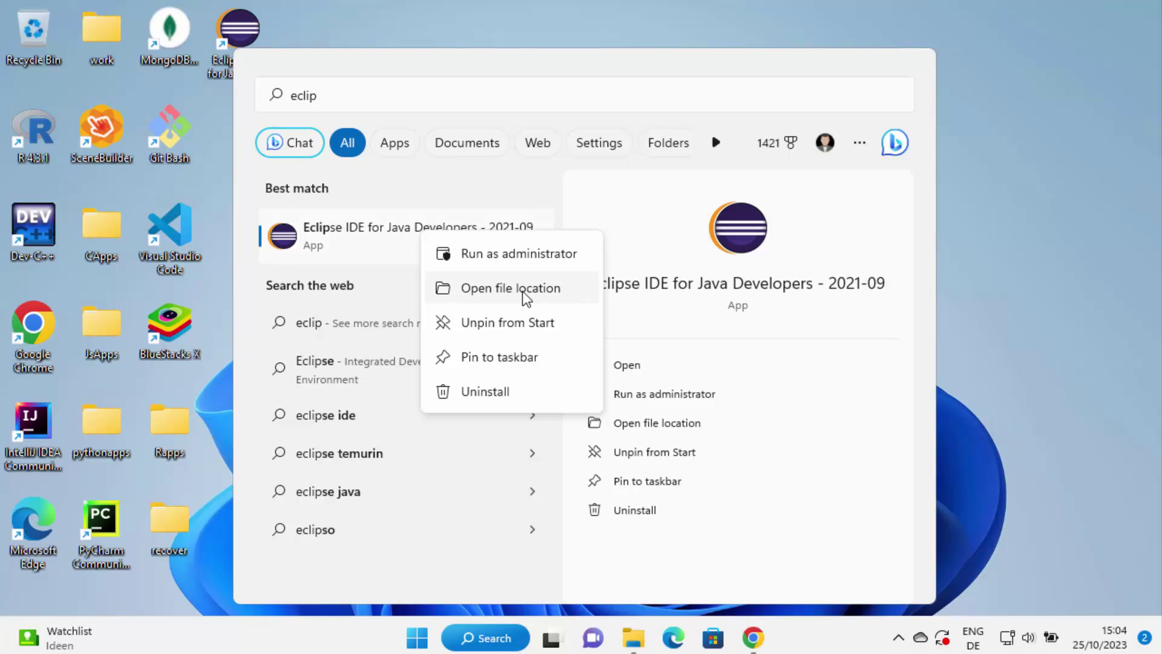
{"action": "left_click", "coordinate": [1014, 287]}
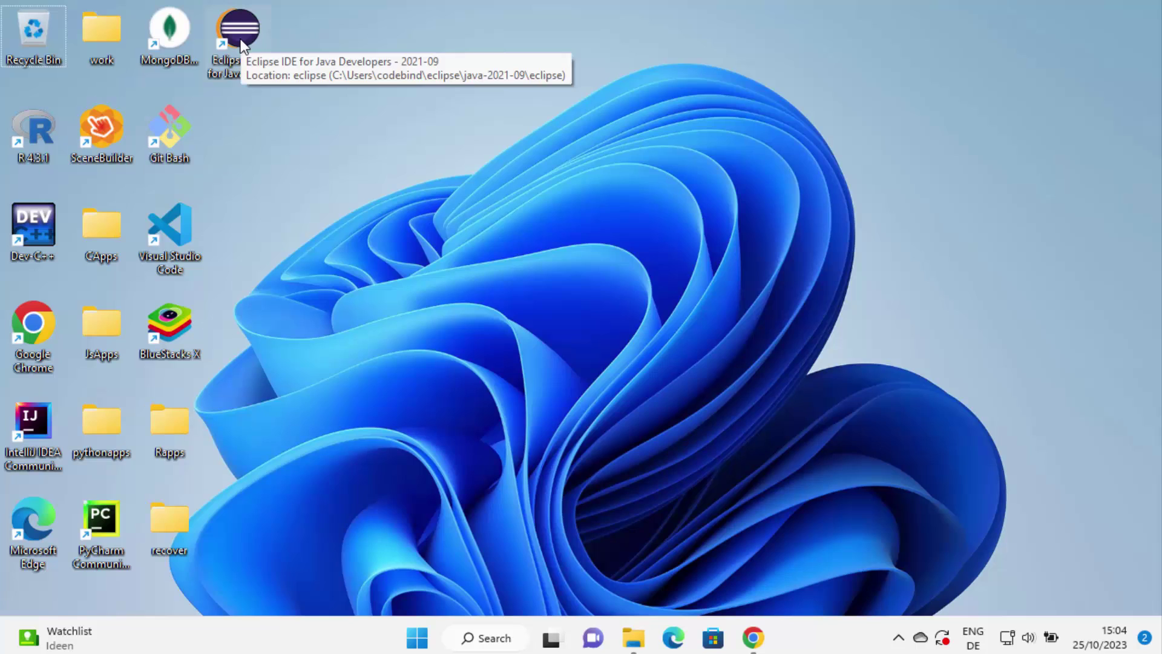
- Open the Eclipse IDE shortcut's file location, the java-2021-09 > eclipse install folder
{"action": "left_click", "coordinate": [241, 41]}
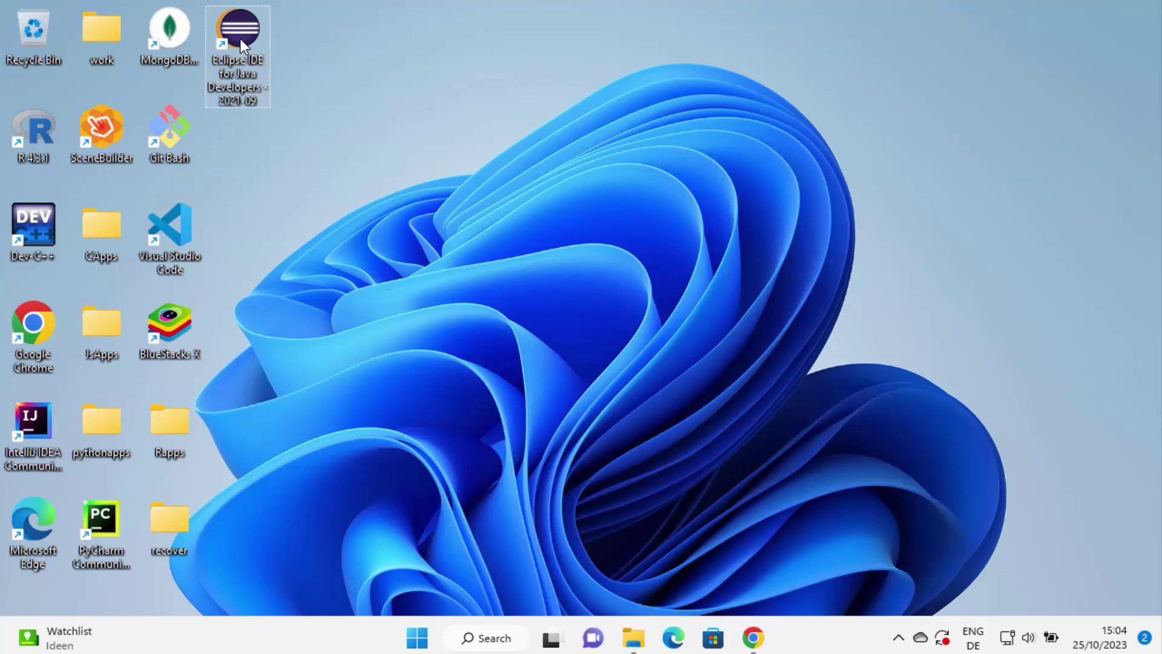
{"action": "right_click", "coordinate": [241, 40]}
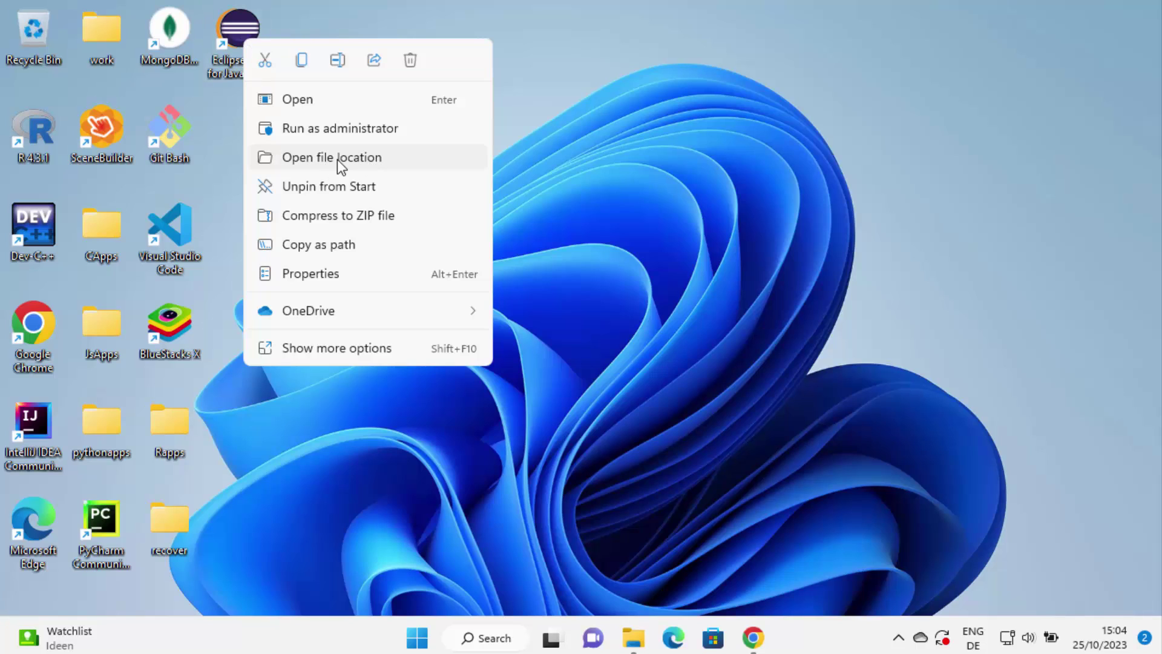
{"action": "left_click", "coordinate": [364, 159]}
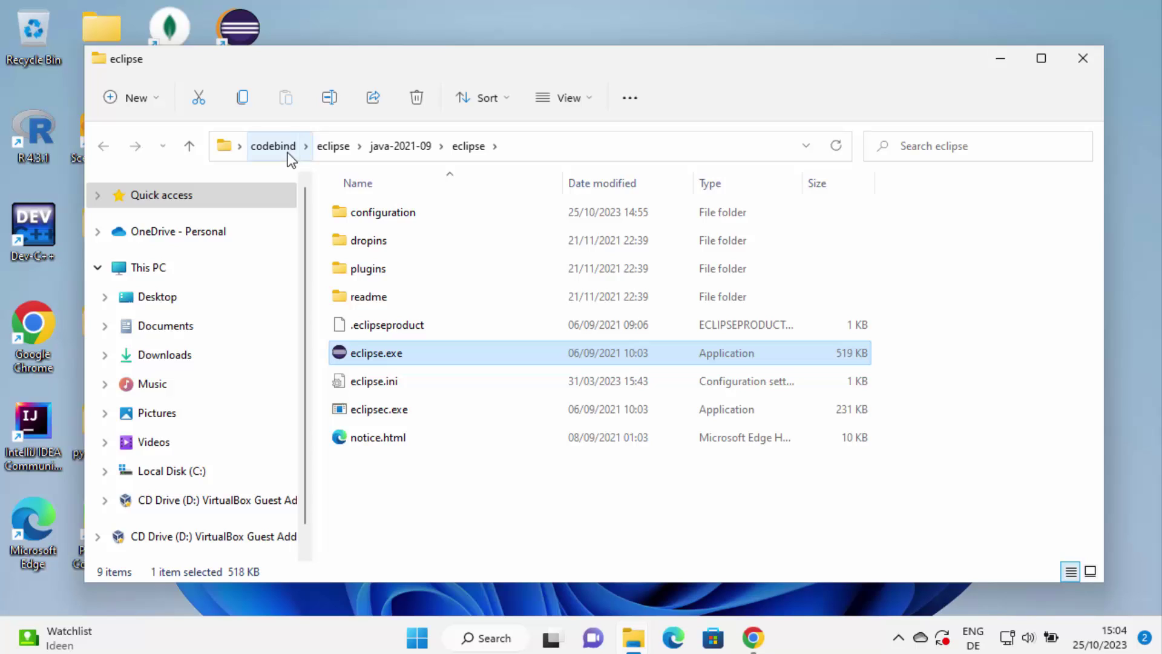
- Navigate up through the breadcrumbs from java-2021-09 to the codebind folder
{"action": "left_click", "coordinate": [400, 146]}
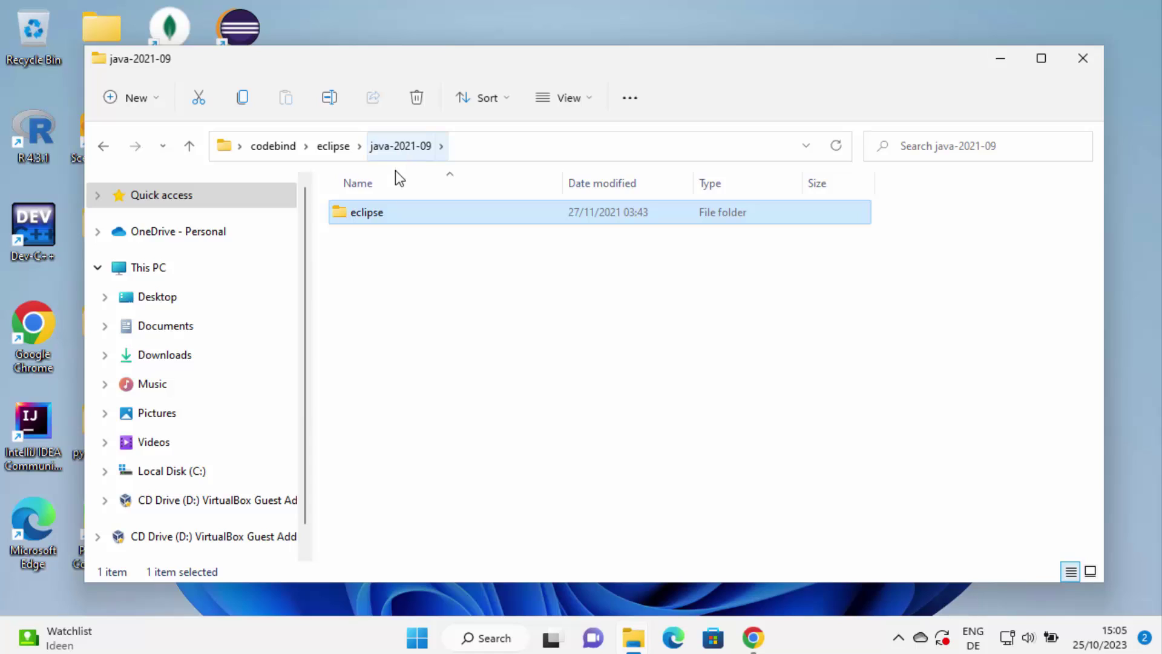
{"action": "left_click", "coordinate": [286, 155]}
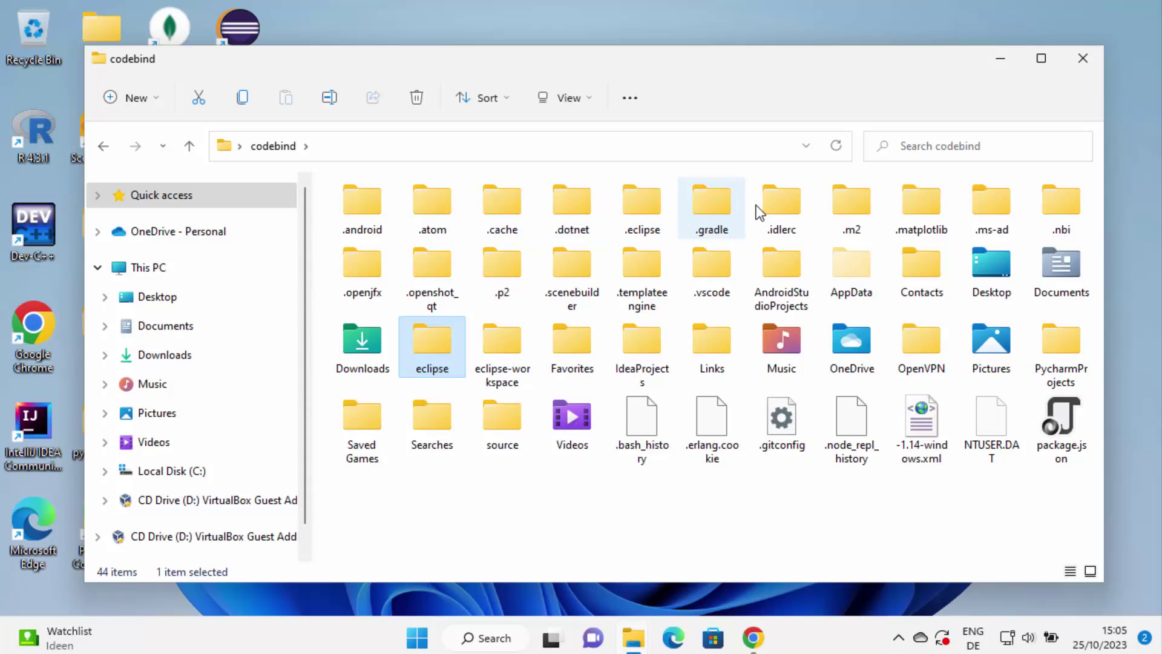
- Recycle the eclipse folder in codebind with the Delete key
{"action": "right_click", "coordinate": [434, 368]}
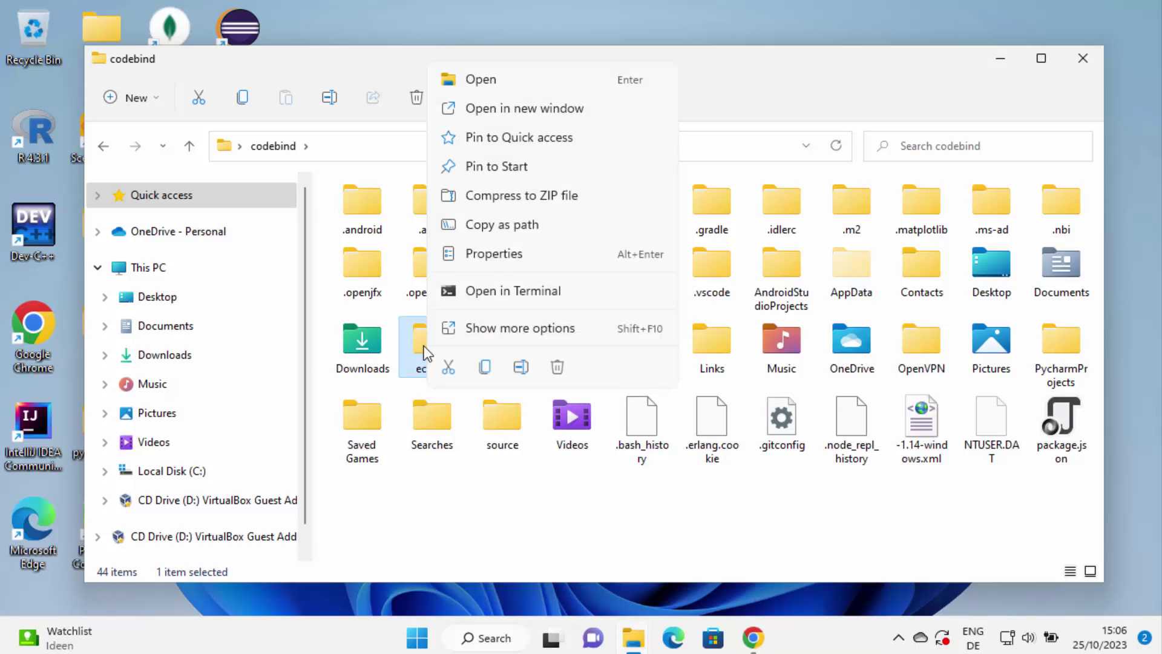
{"action": "left_click", "coordinate": [558, 367]}
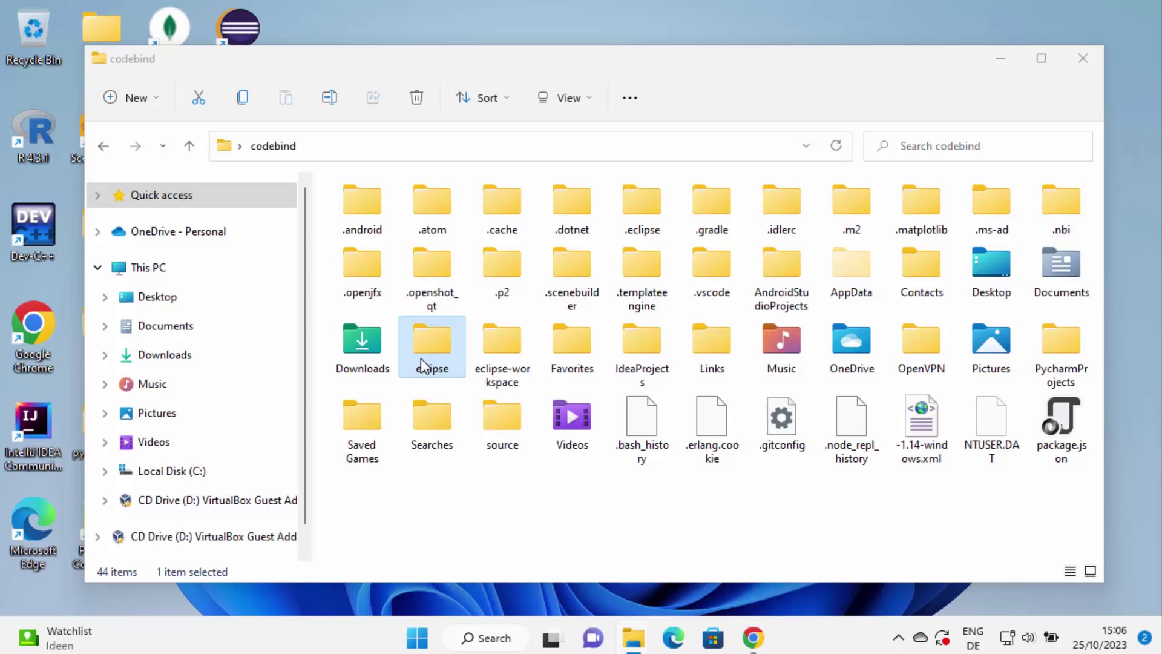
{"action": "key", "text": "Delete"}
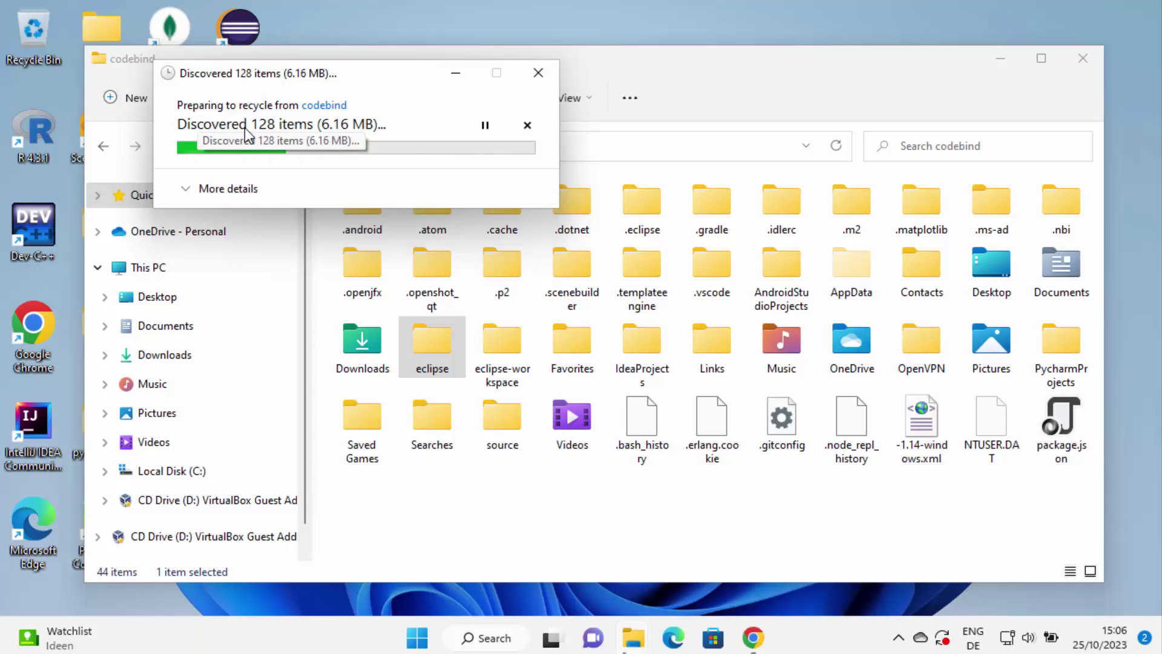
- Delete the eclipse-workspace folder using the trash icon in its context menu
{"action": "left_click", "coordinate": [510, 360]}
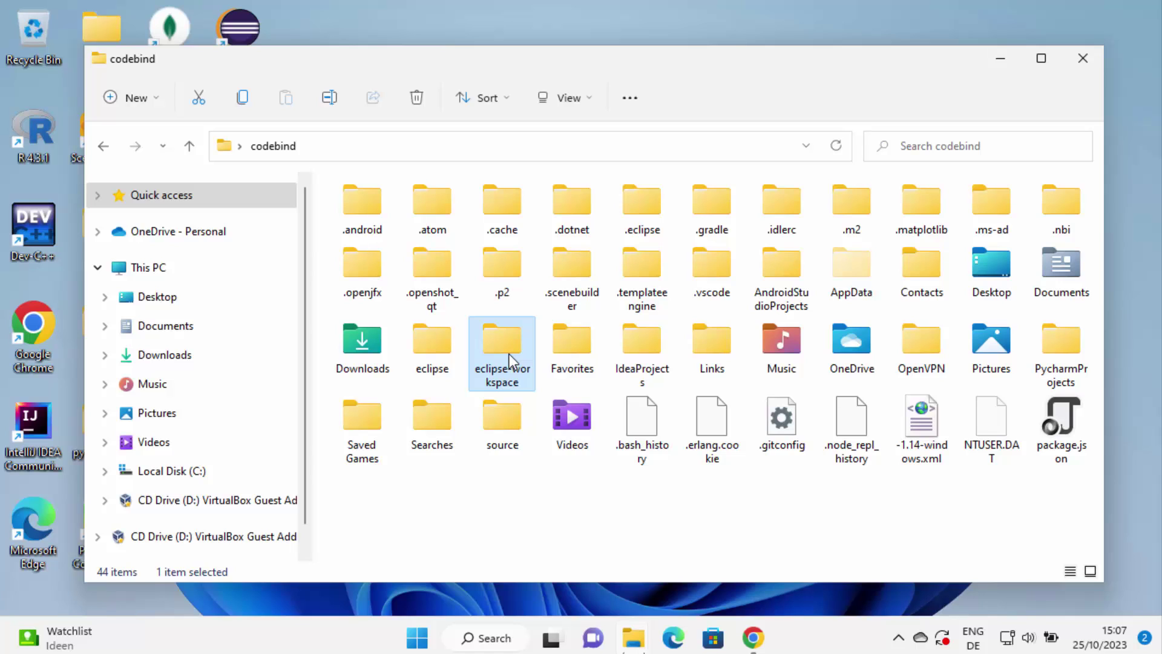
{"action": "right_click", "coordinate": [510, 359]}
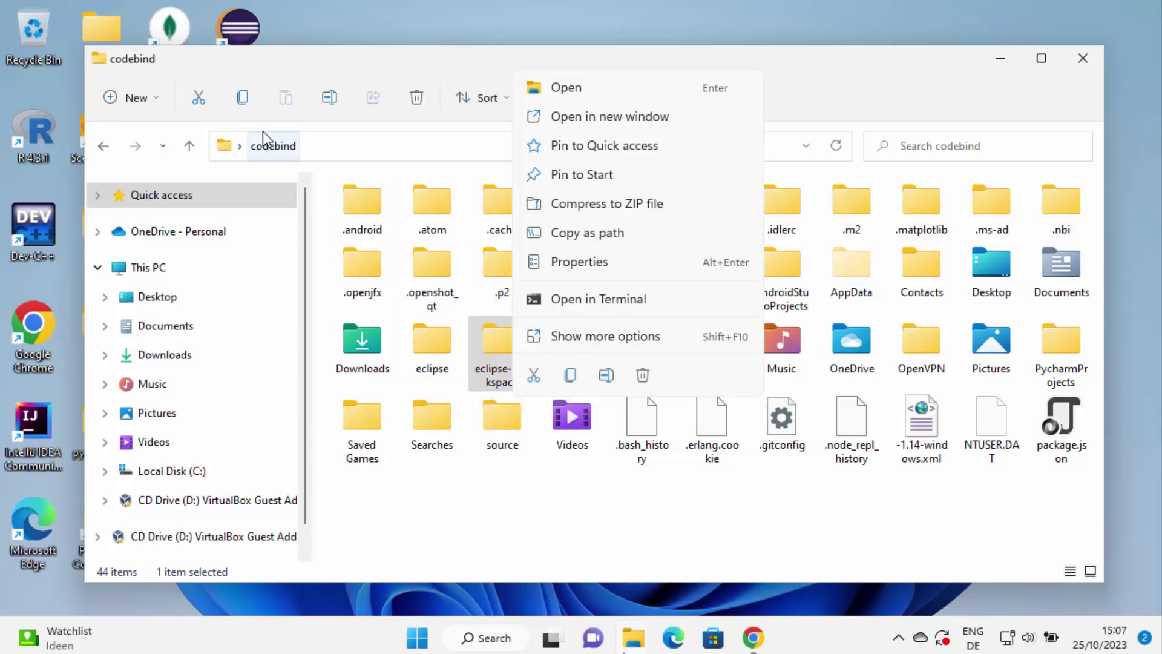
{"action": "left_click", "coordinate": [496, 368]}
{"action": "right_click", "coordinate": [494, 367]}
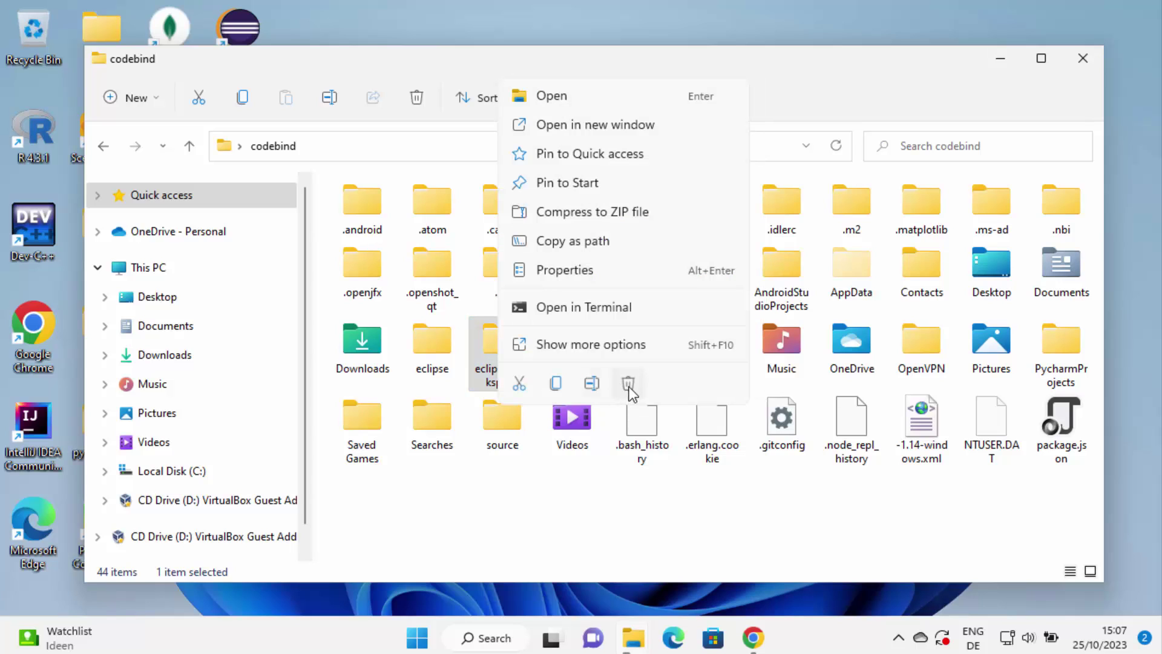
{"action": "left_click", "coordinate": [628, 381]}
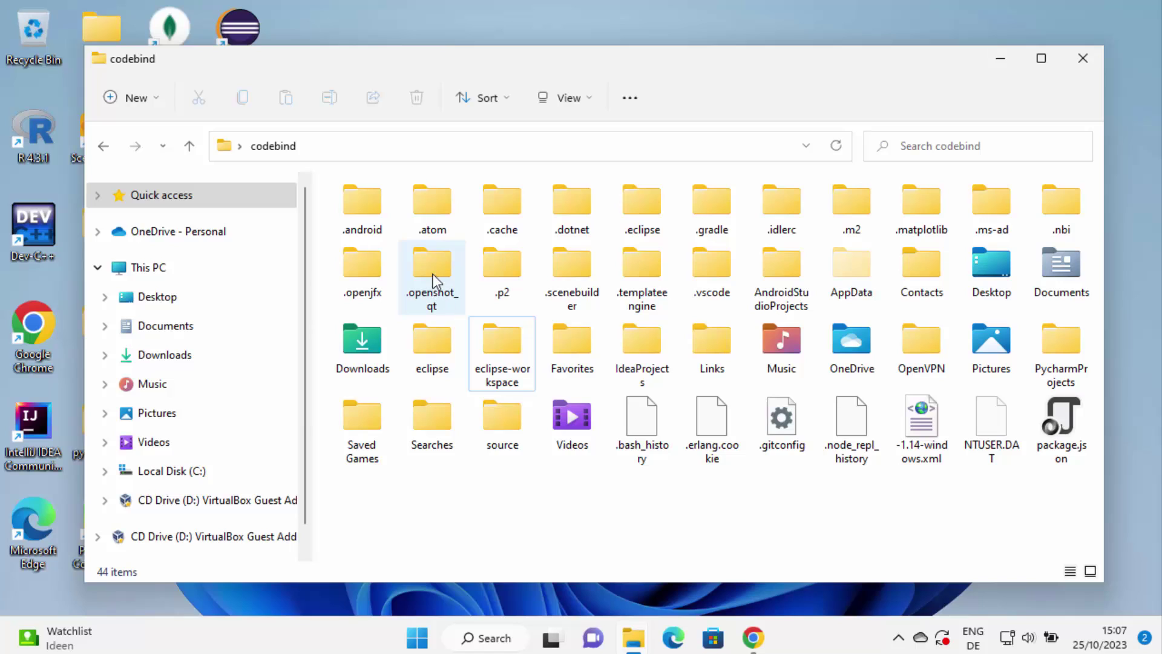
{"action": "left_click", "coordinate": [654, 234]}
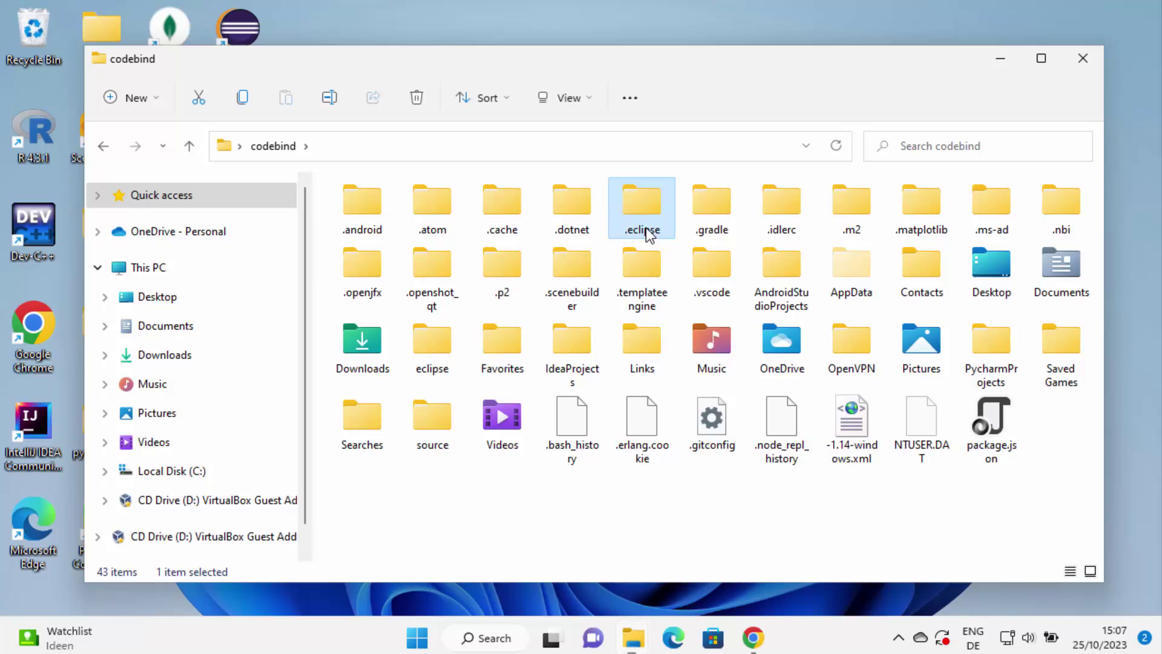
{"action": "left_click", "coordinate": [590, 100]}
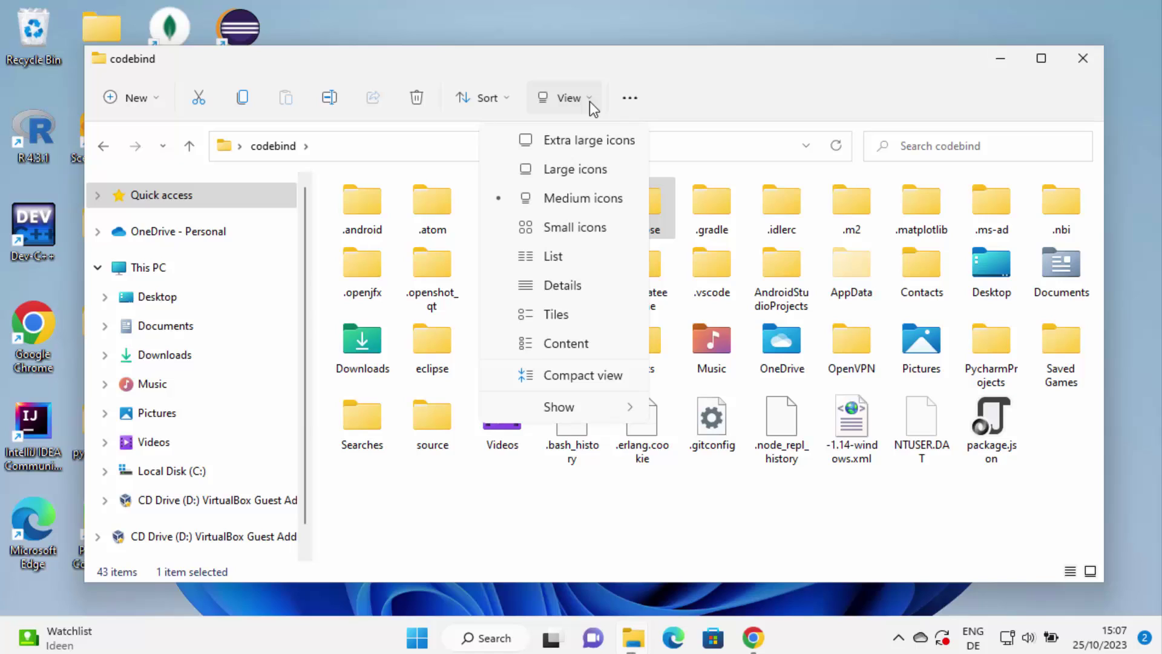
{"action": "mouse_move", "coordinate": [601, 404]}
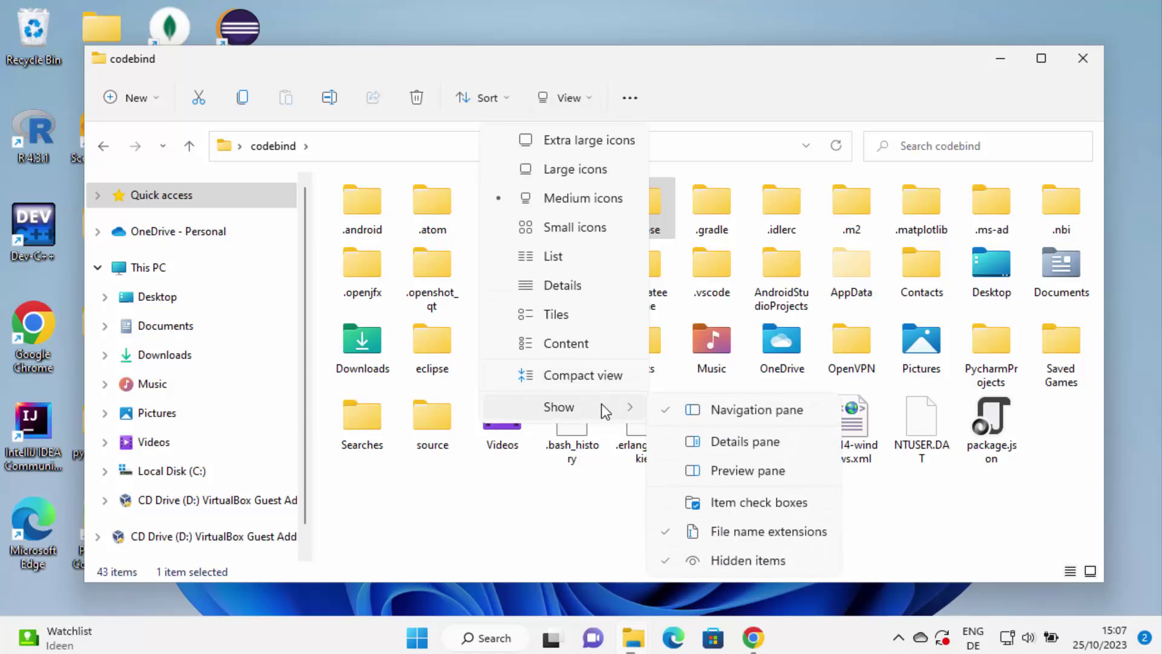
{"action": "left_click", "coordinate": [732, 561]}
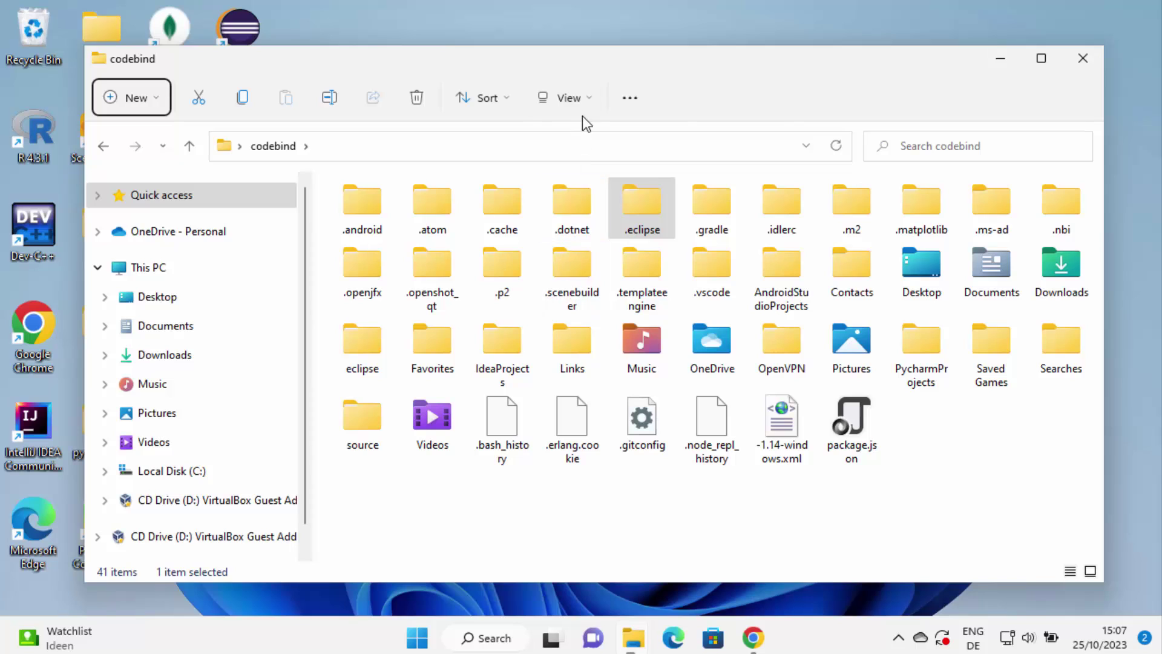
{"action": "left_click", "coordinate": [553, 107]}
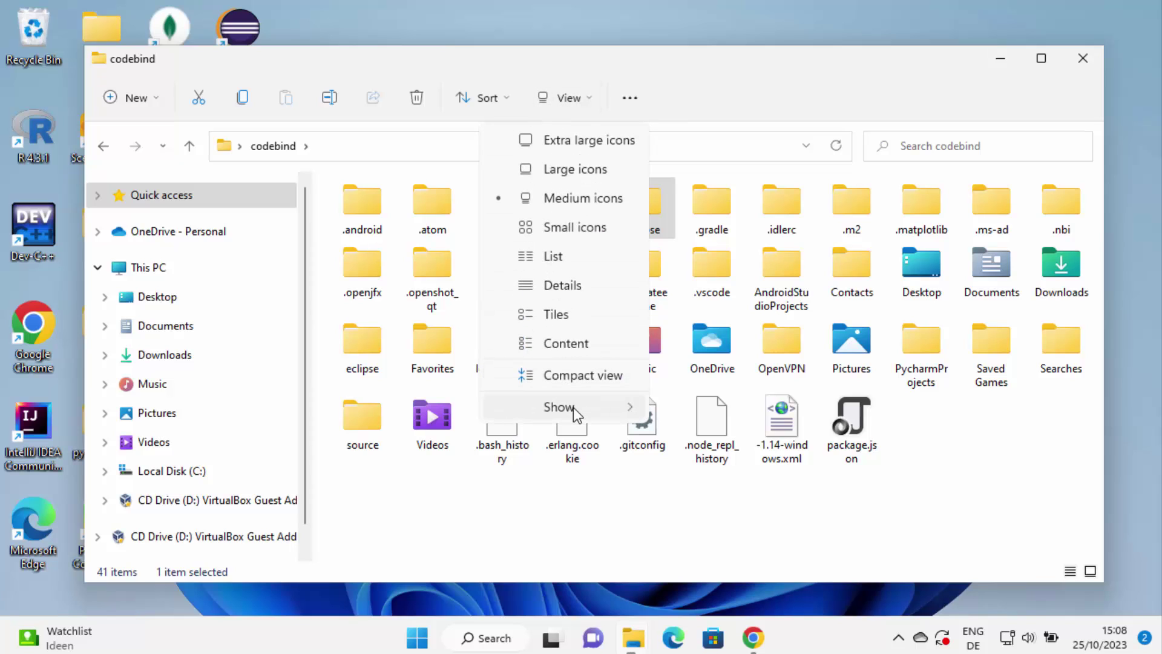
{"action": "mouse_move", "coordinate": [576, 408]}
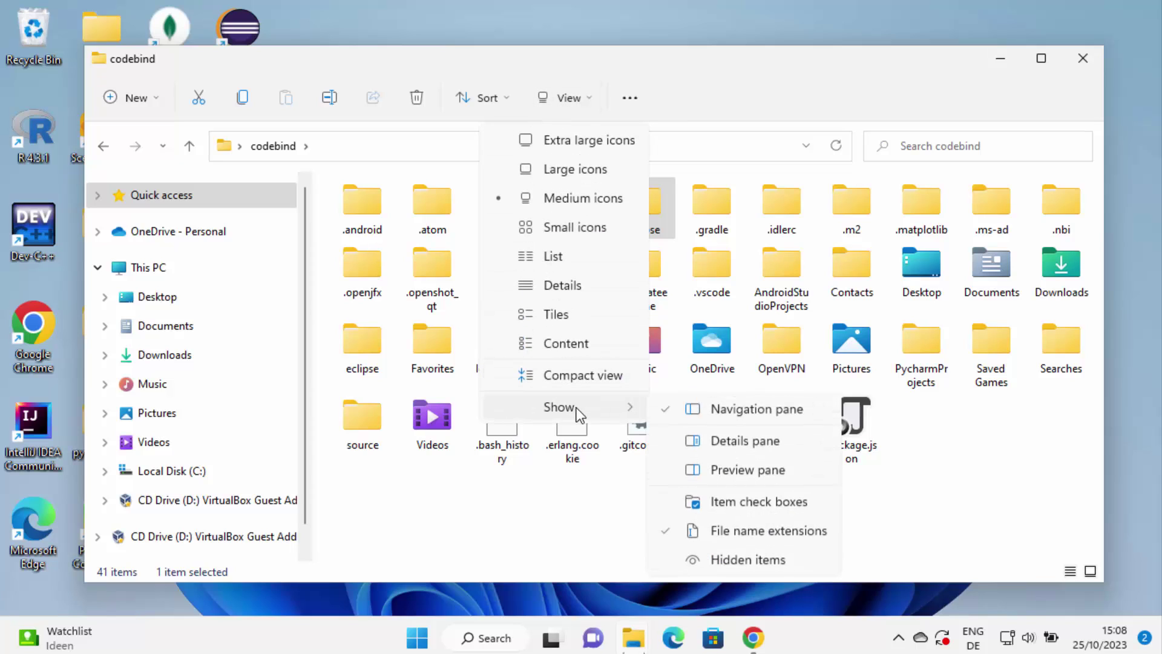
{"action": "left_click", "coordinate": [714, 561]}
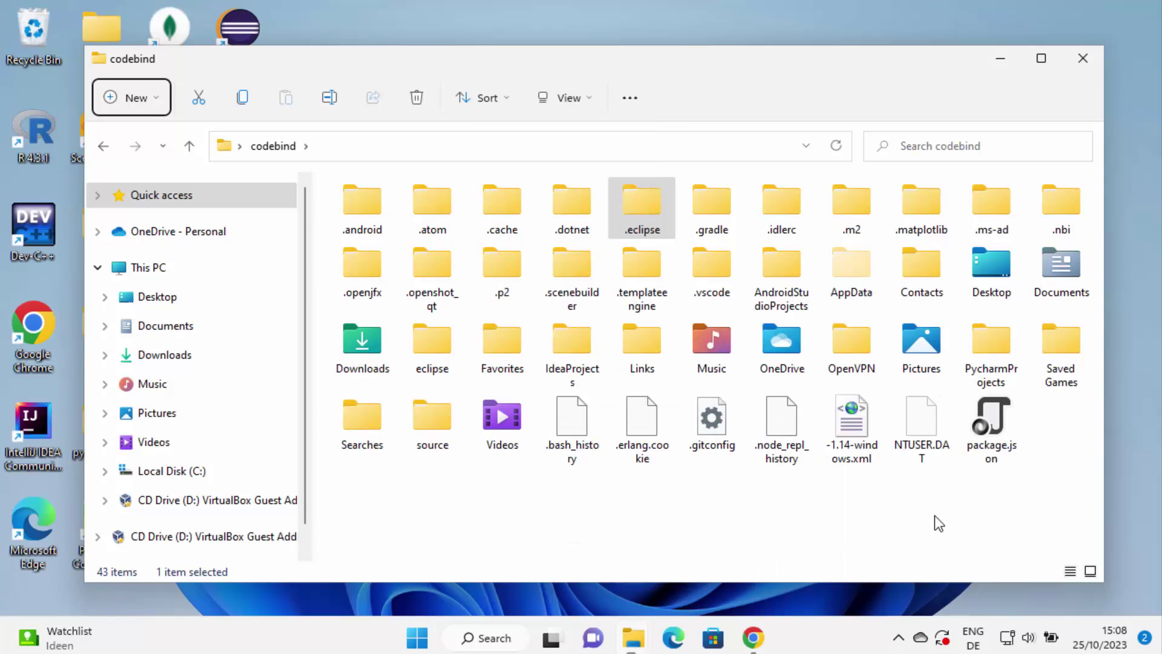
{"action": "left_click", "coordinate": [645, 217]}
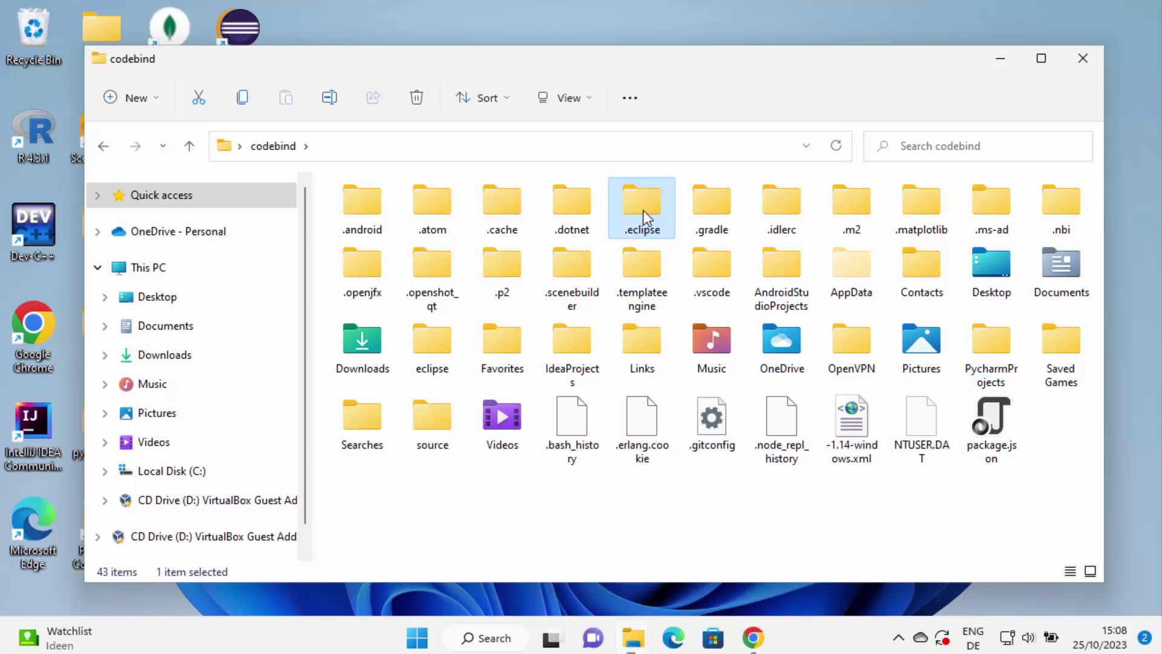
- Delete the hidden .eclipse folder, then minimize the codebind window to show the desktop
{"action": "right_click", "coordinate": [644, 209]}
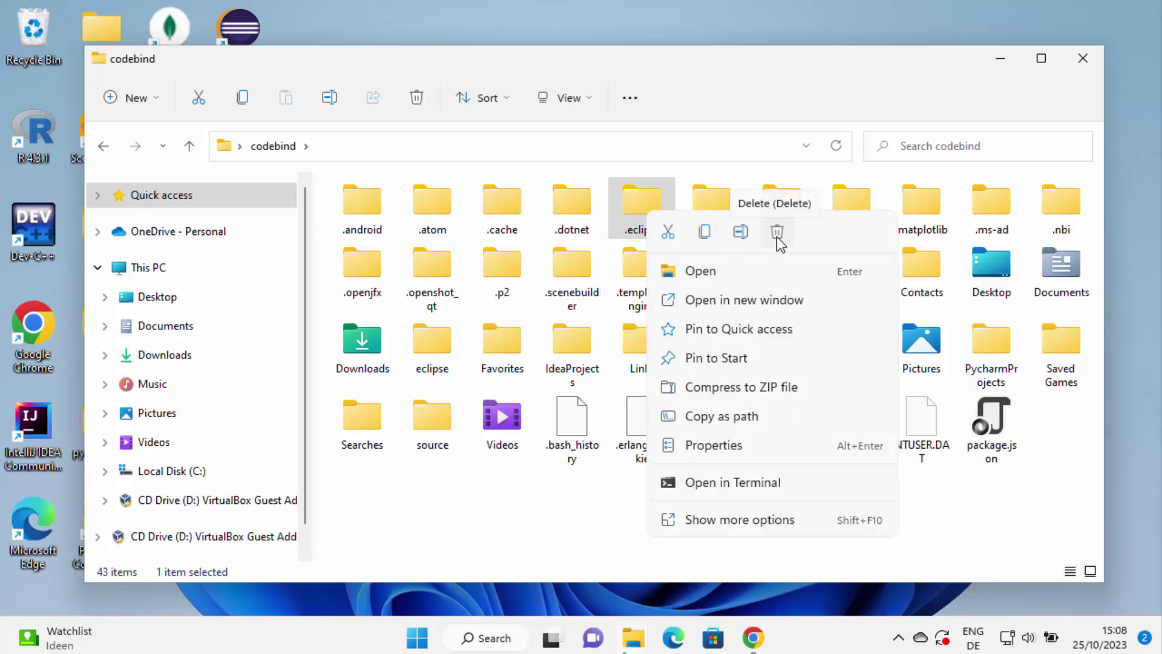
{"action": "left_click", "coordinate": [778, 233]}
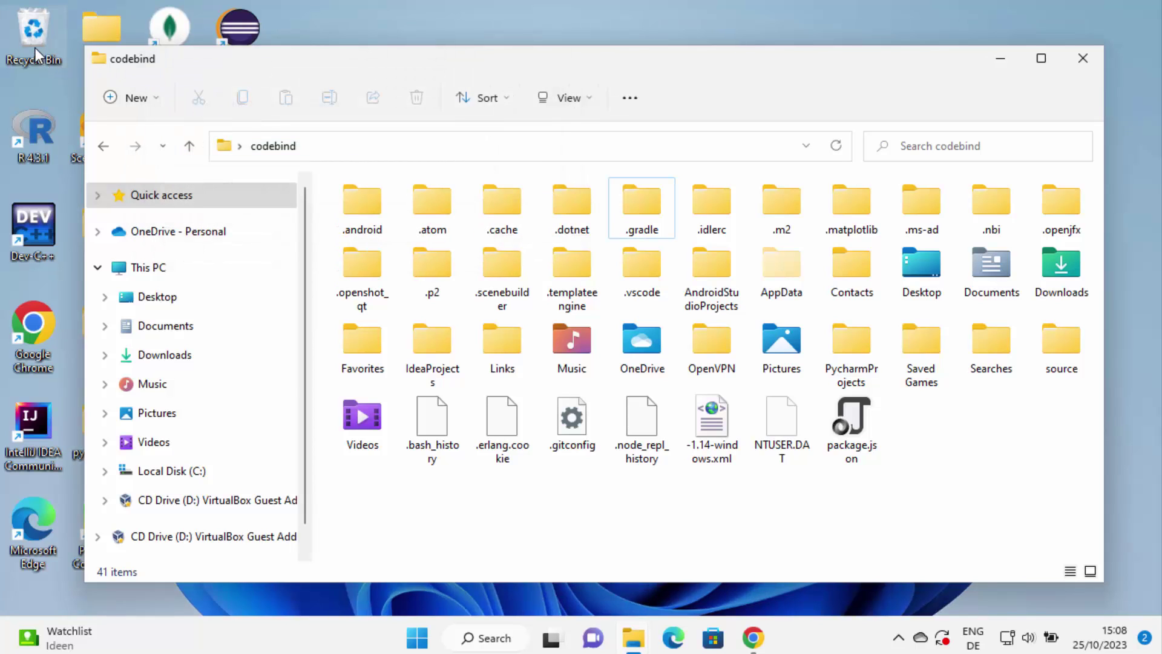
{"action": "left_click", "coordinate": [1001, 59]}
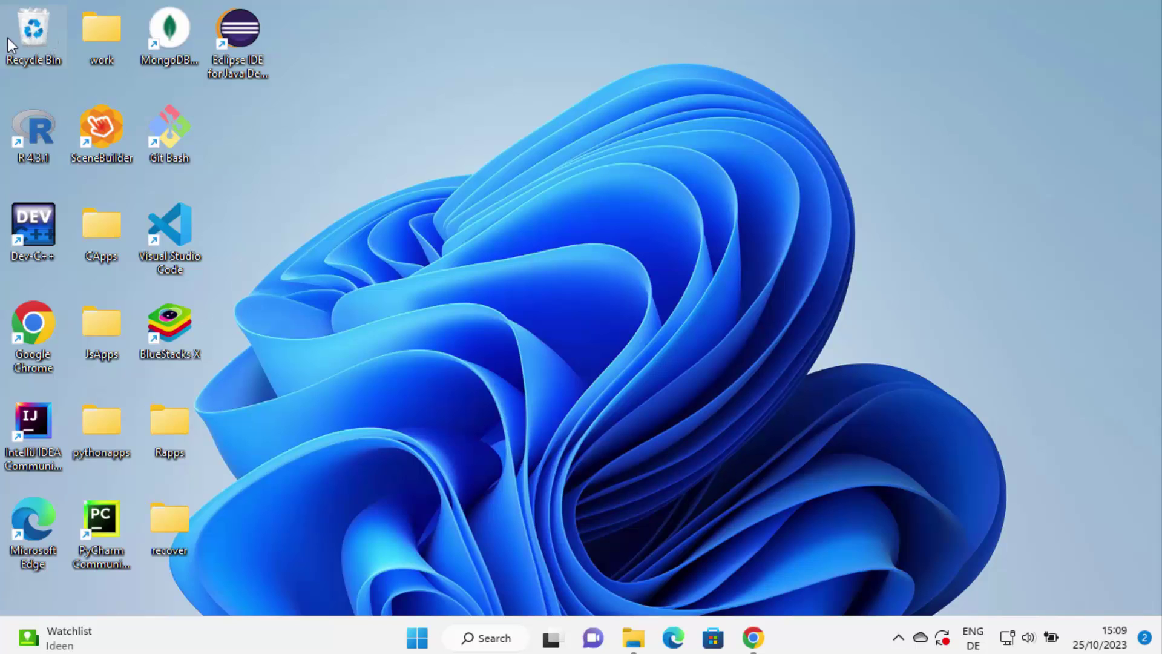
- Empty the Recycle Bin (4,115 items) and delete the Eclipse IDE desktop shortcut
{"action": "left_click", "coordinate": [27, 34]}
{"action": "right_click", "coordinate": [26, 34]}
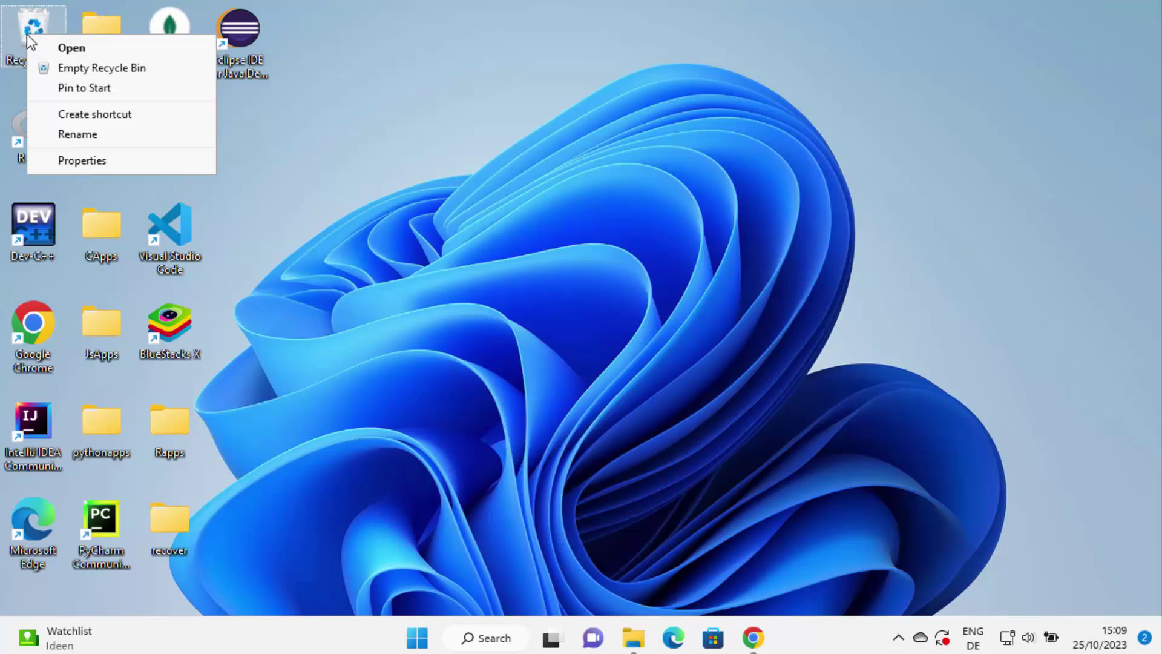
{"action": "left_click", "coordinate": [89, 69]}
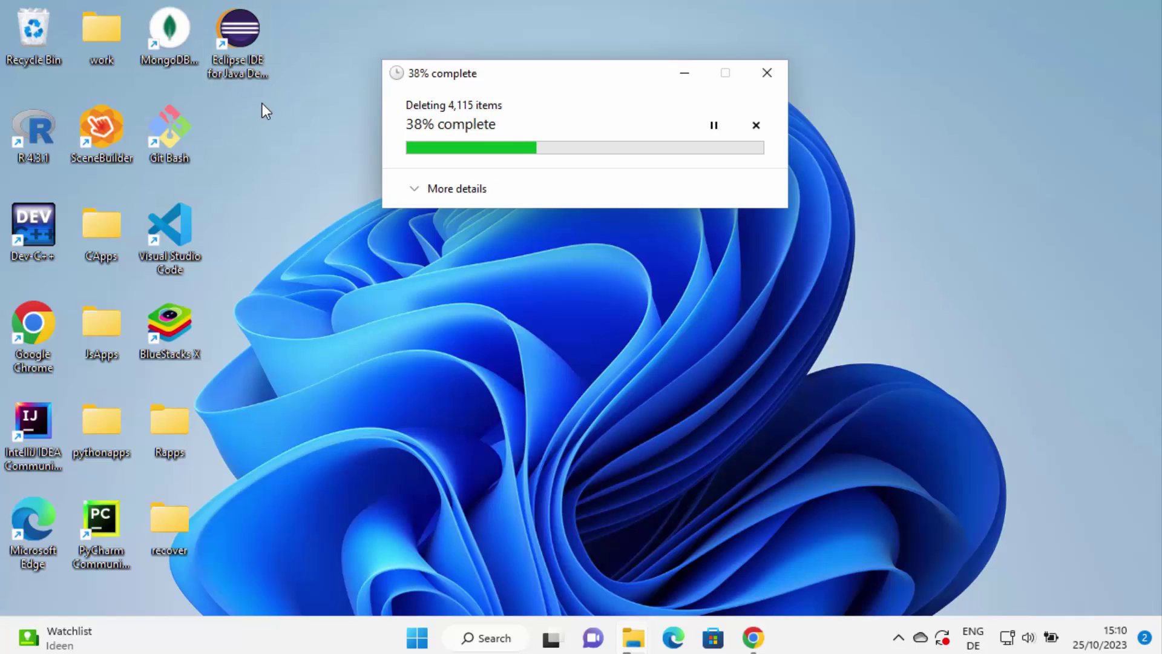
{"action": "left_click", "coordinate": [278, 125]}
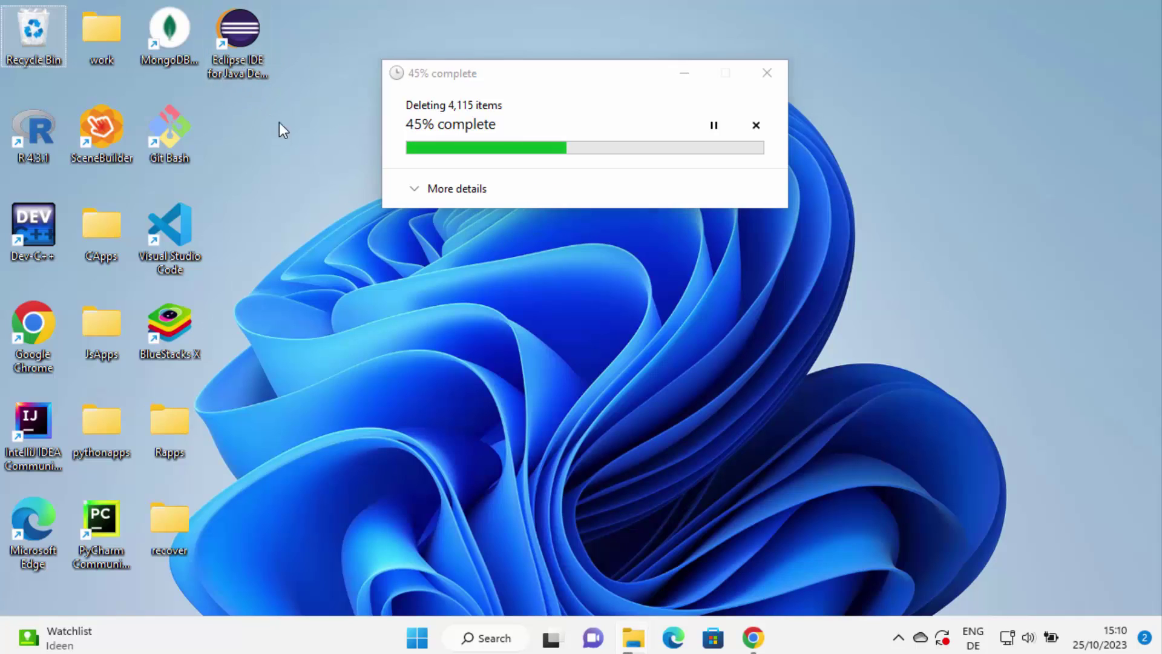
{"action": "right_click", "coordinate": [241, 33]}
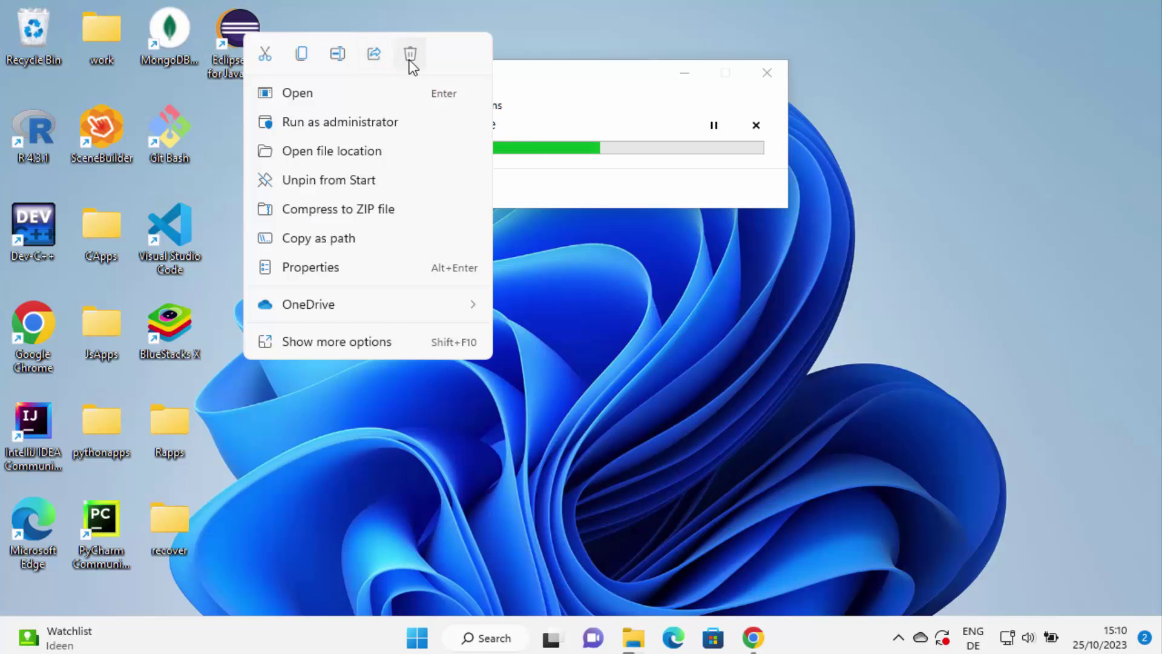
{"action": "left_click", "coordinate": [410, 55]}
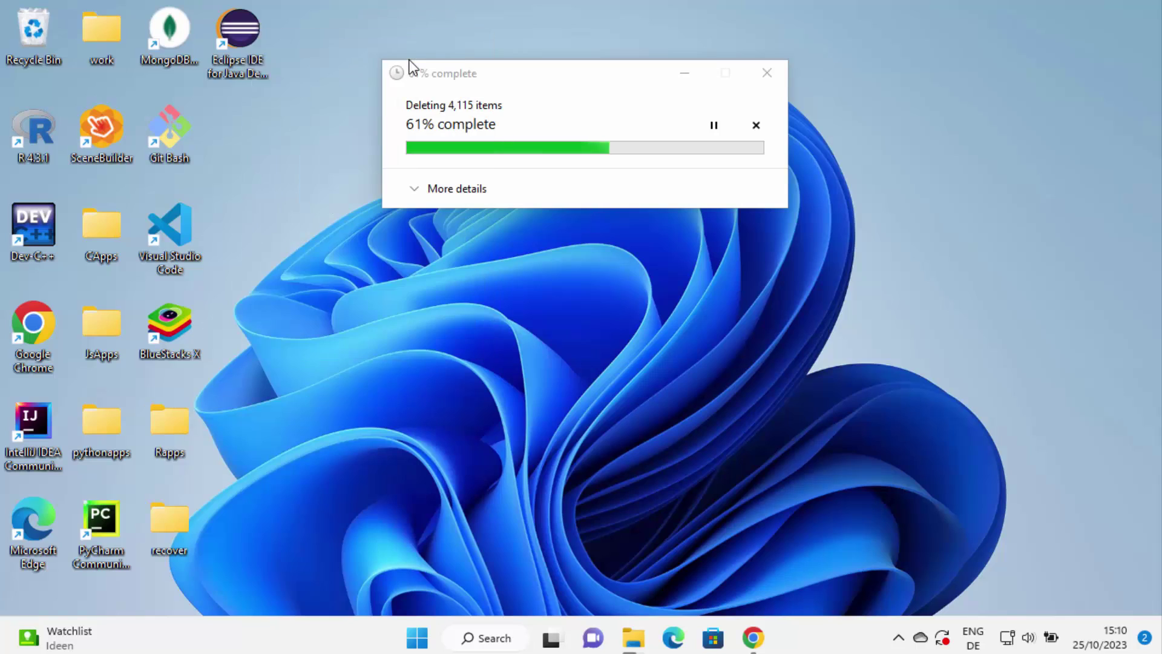